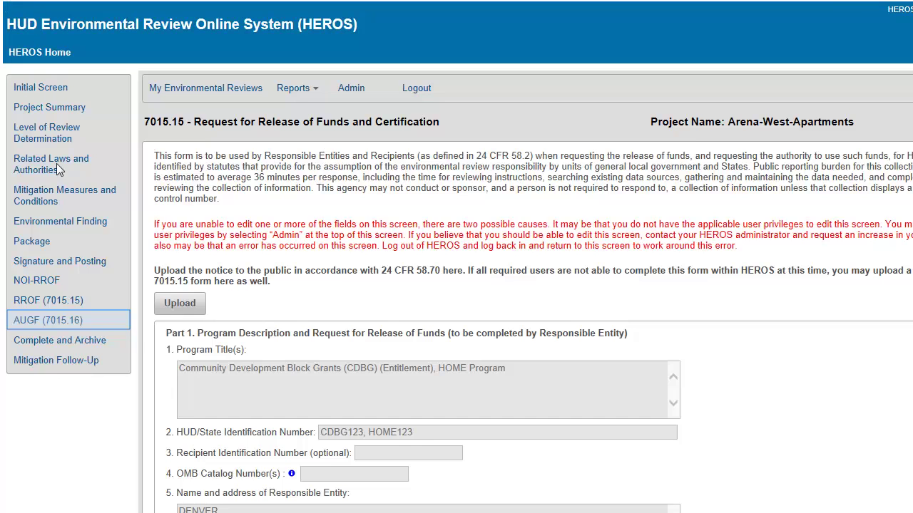
- Open the HEROS email that says the Arena-West-Apartments Request for Release of Funds is ready, and focus its review link
{"action": "left_click", "coordinate": [63, 325]}
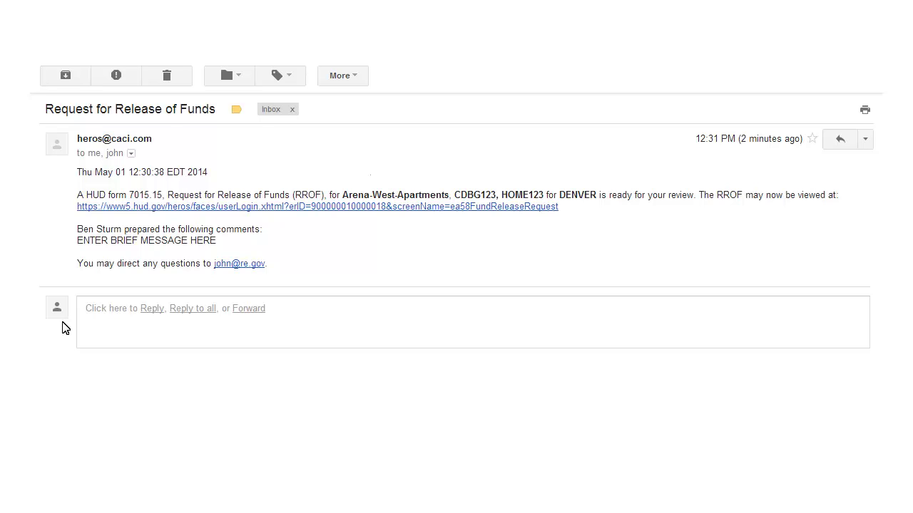
{"action": "key", "text": "Tab"}
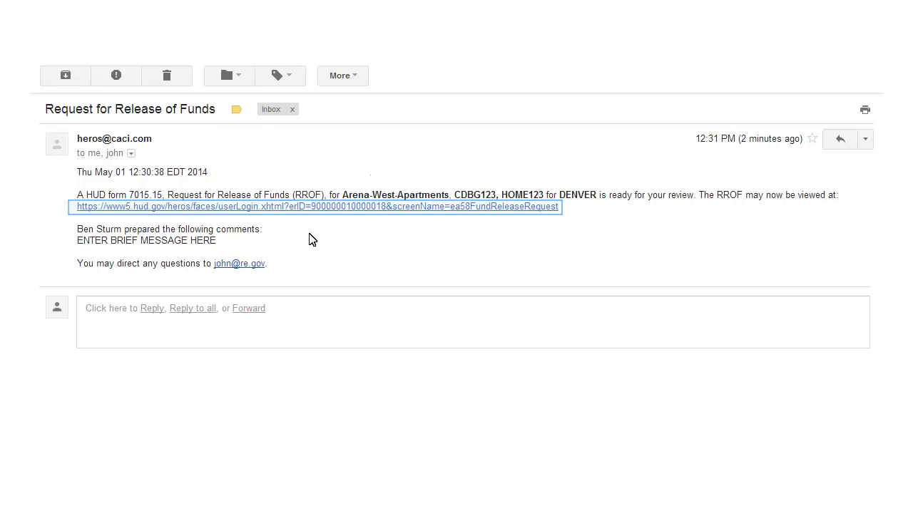
- Sign in to HEROS from the emailed link with your username and password, agreeing to the terms
{"action": "left_click", "coordinate": [316, 207]}
{"action": "type", "text": "H*****"}
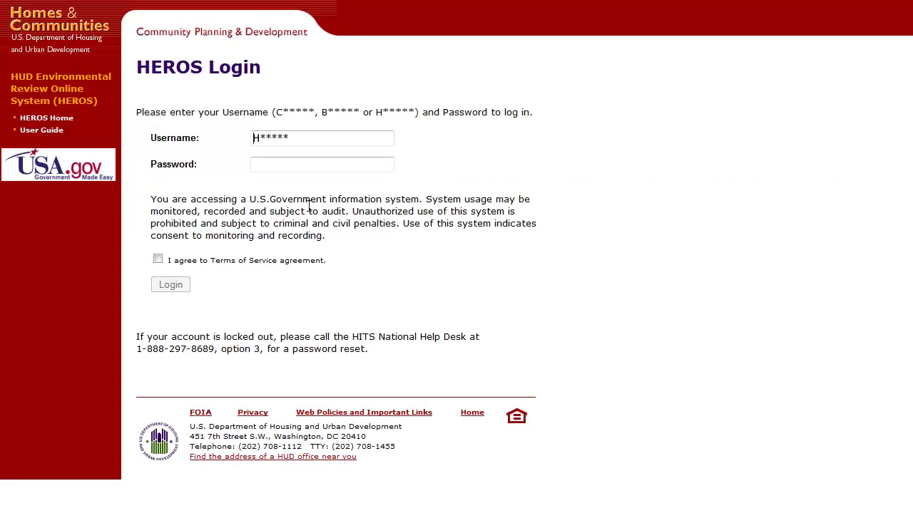
{"action": "left_click", "coordinate": [255, 164]}
{"action": "type", "text": "********"}
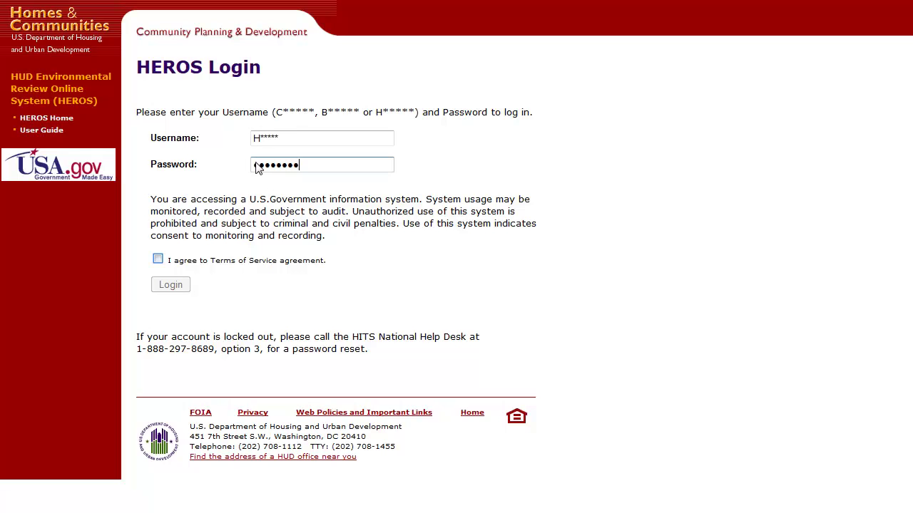
{"action": "left_click", "coordinate": [158, 261]}
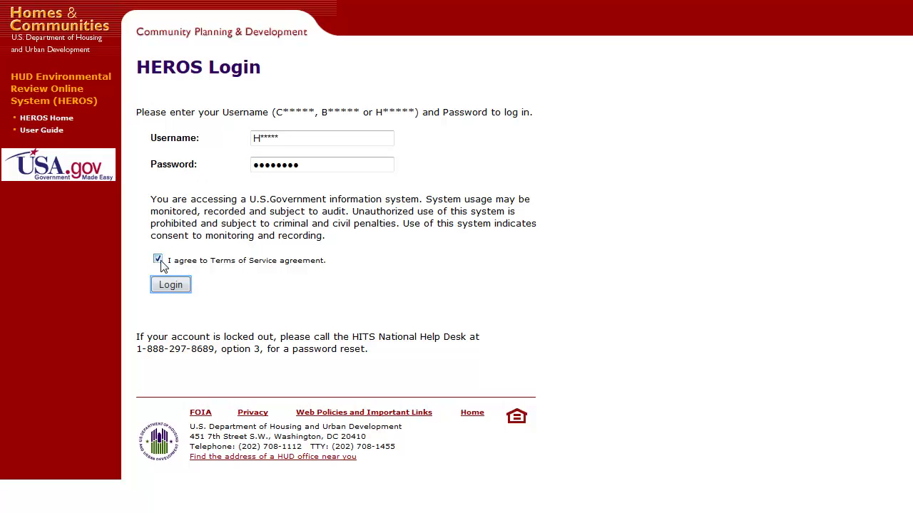
{"action": "left_click", "coordinate": [157, 290]}
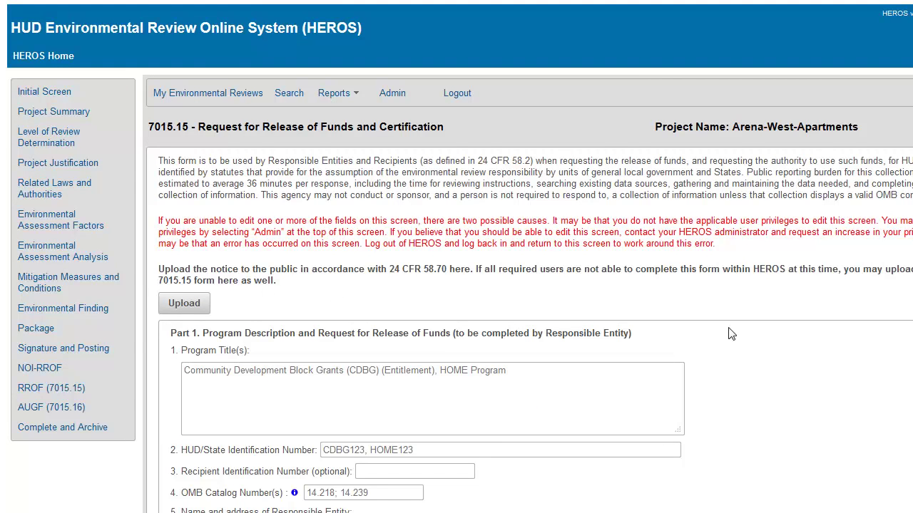
- Continue past the RROF form to the My Environmental Reviews list
{"action": "scroll", "coordinate": [790, 378], "scroll_direction": "down", "scroll_amount": 20}
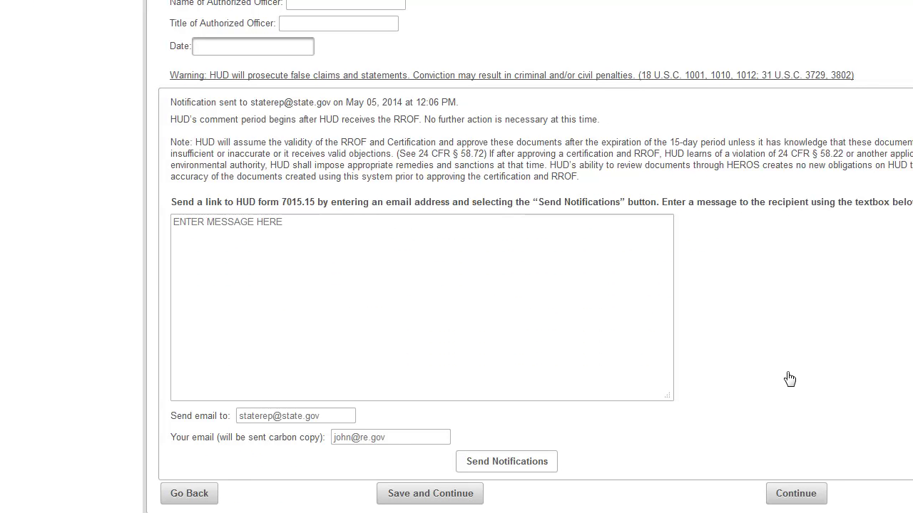
{"action": "key", "text": "Tab"}
{"action": "left_click", "coordinate": [780, 493]}
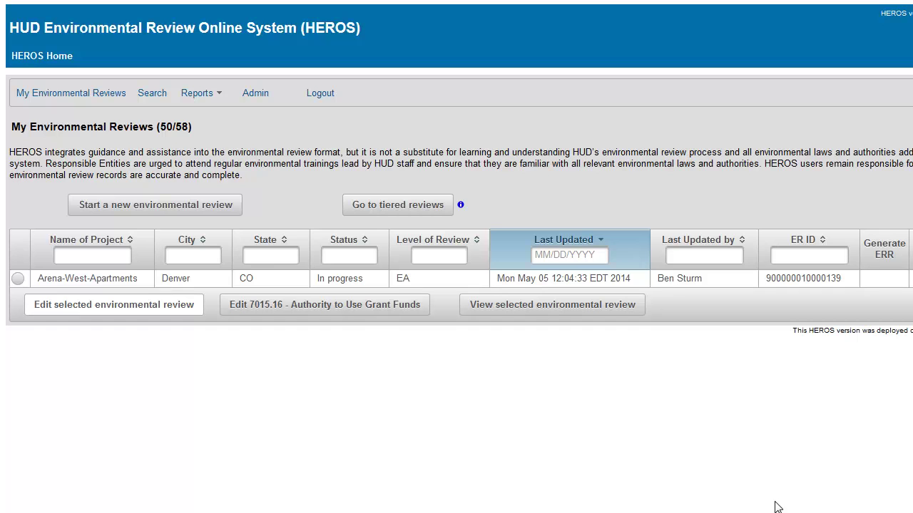
- Select the Arena-West-Apartments review and edit its 7015.16 Authority to Use Grant Funds form
{"action": "key", "text": "Tab"}
{"action": "left_click", "coordinate": [18, 279]}
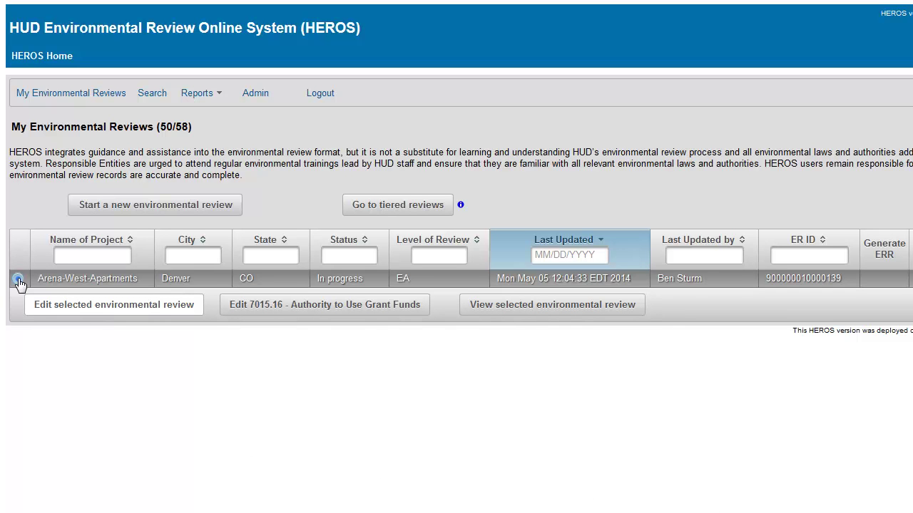
{"action": "key", "text": "Tab"}
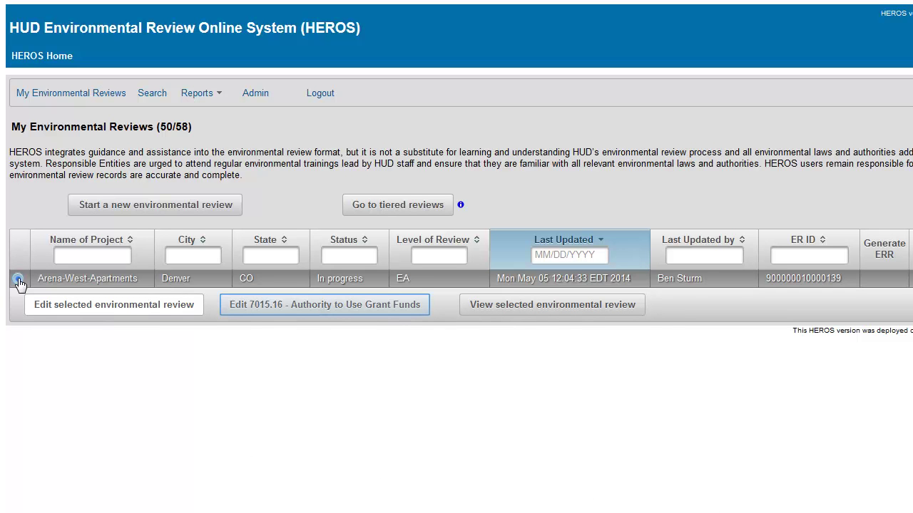
{"action": "left_click", "coordinate": [255, 314]}
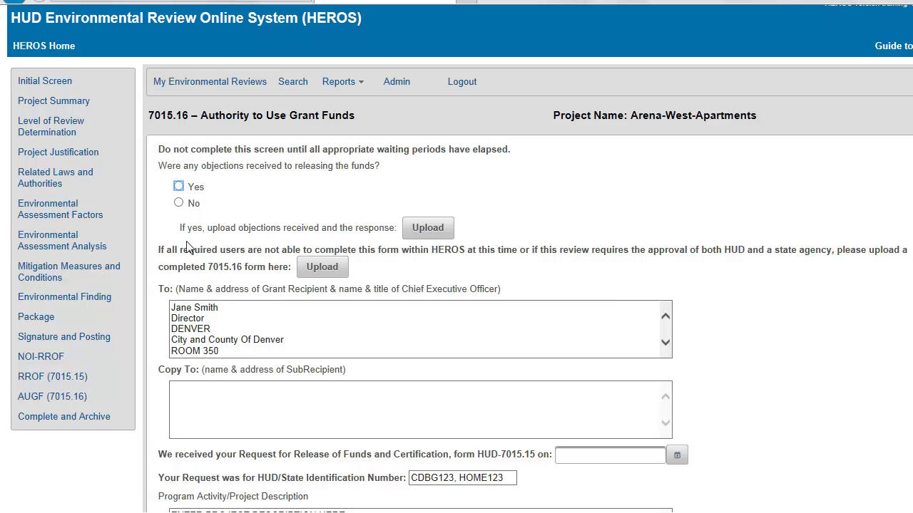
- Answer Yes to objections received and upload 'Objections - Arena West Apartments.pdf'
{"action": "left_click", "coordinate": [179, 187]}
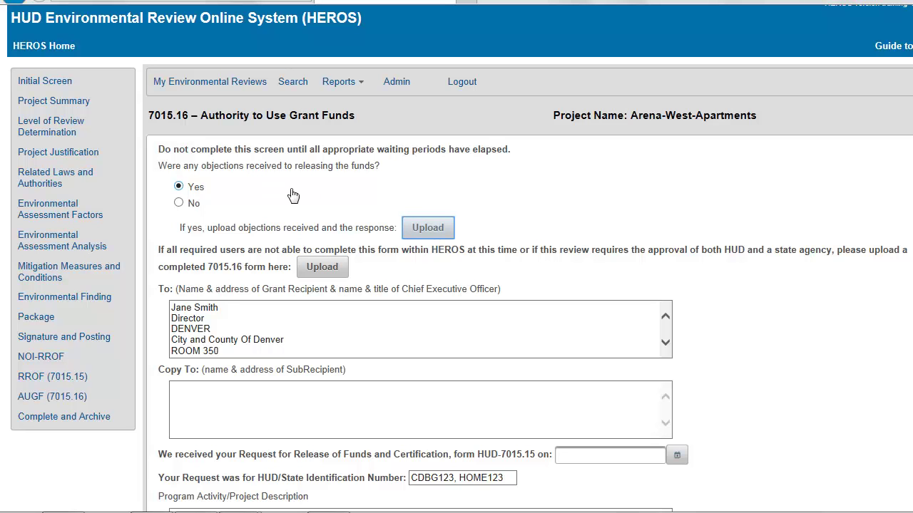
{"action": "left_click", "coordinate": [415, 233]}
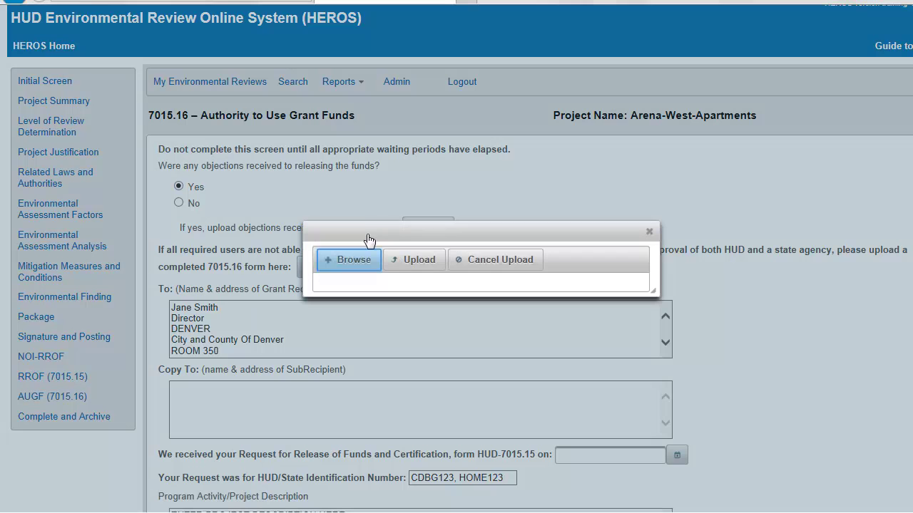
{"action": "left_click", "coordinate": [352, 261]}
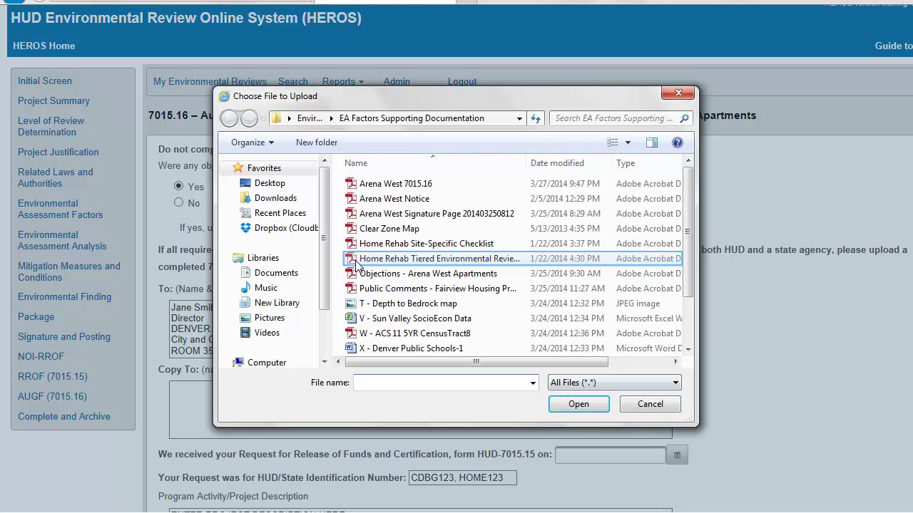
{"action": "double_click", "coordinate": [366, 265]}
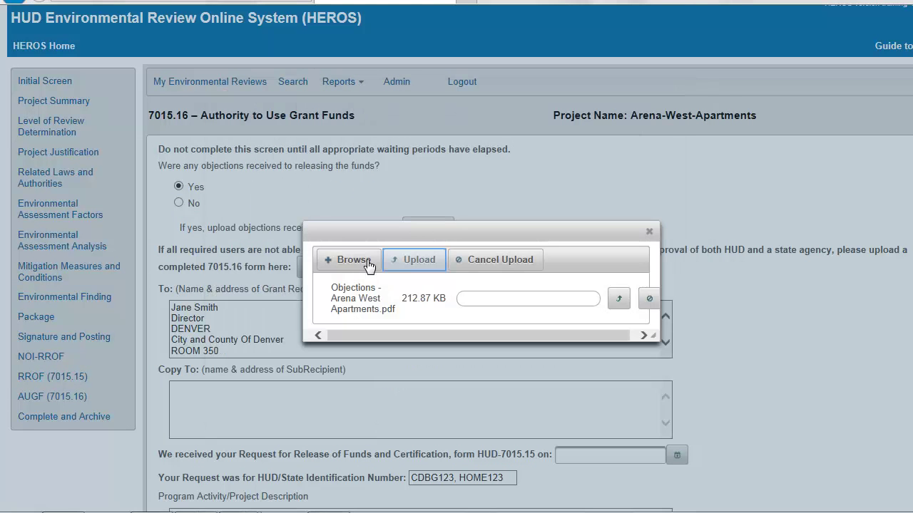
{"action": "left_click", "coordinate": [416, 262]}
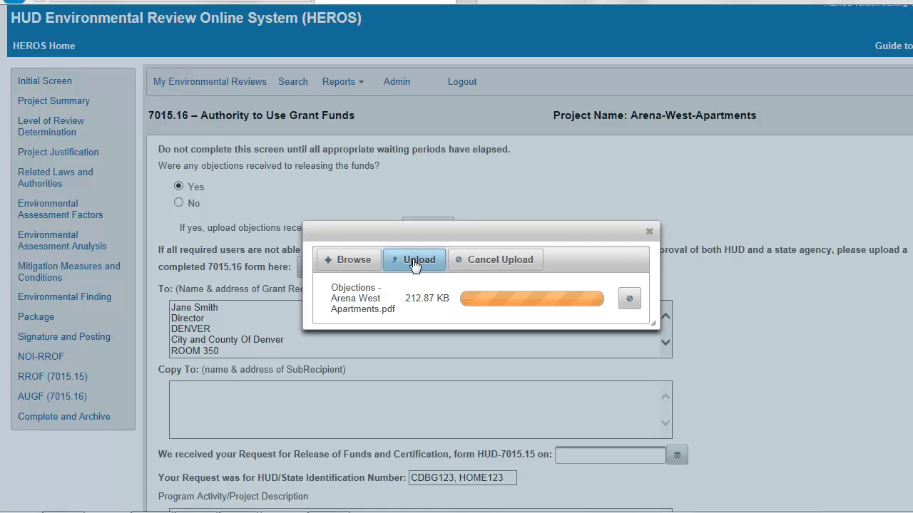
{"action": "left_click", "coordinate": [648, 231]}
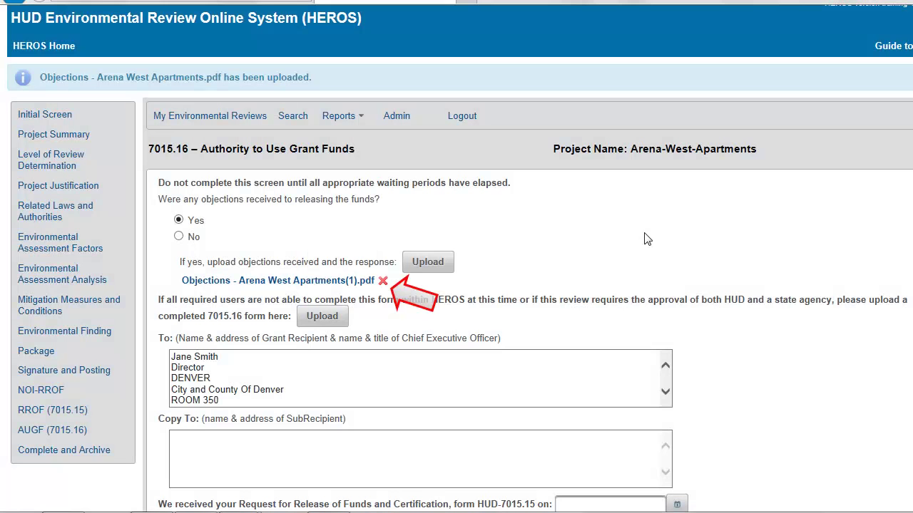
- Leave the objections received date empty and scroll down to Send Notifications
{"action": "scroll", "coordinate": [587, 312], "scroll_direction": "down", "scroll_amount": 5}
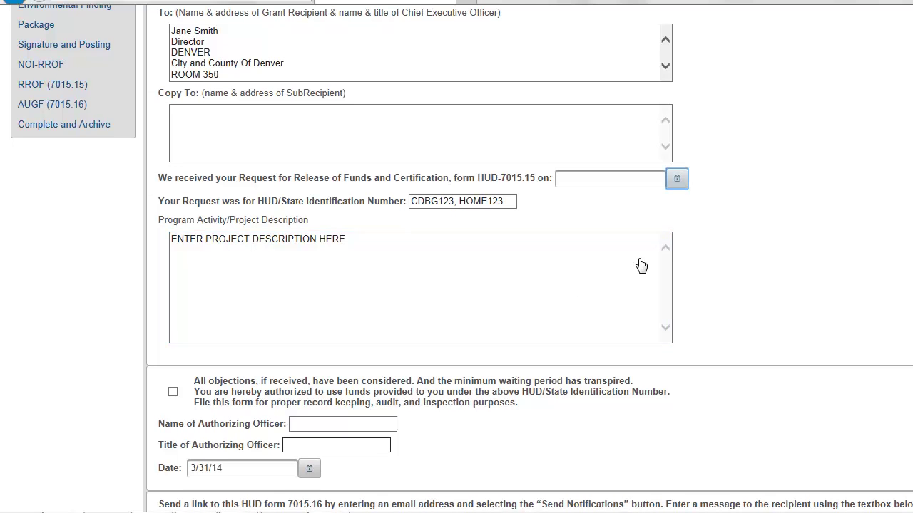
{"action": "left_click", "coordinate": [677, 186]}
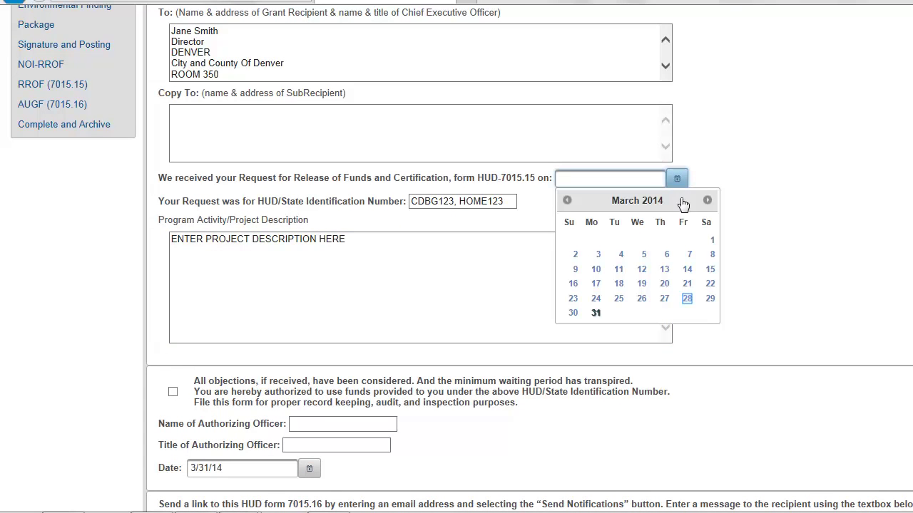
{"action": "left_click", "coordinate": [685, 298]}
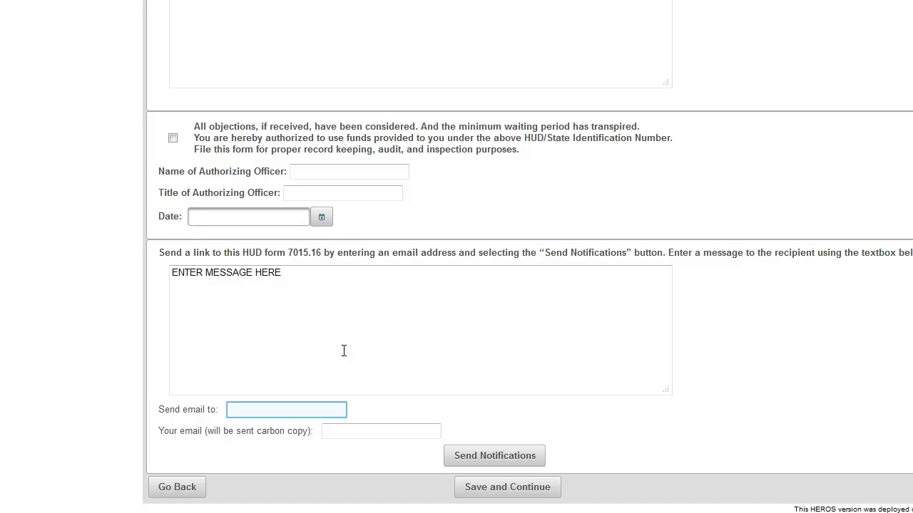
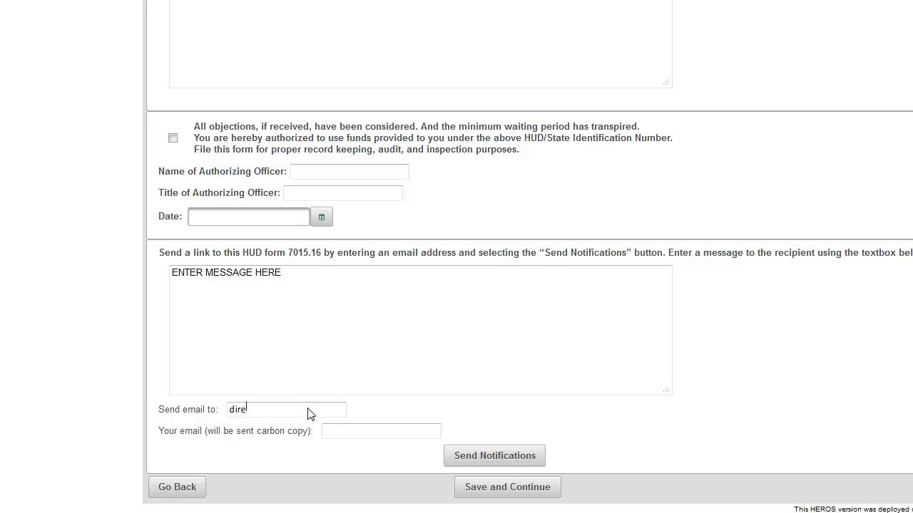
- Email the 7015.16 form link to the director's address, with your own address as sender
{"action": "left_click", "coordinate": [331, 432]}
{"action": "key", "text": "ctrl+v"}
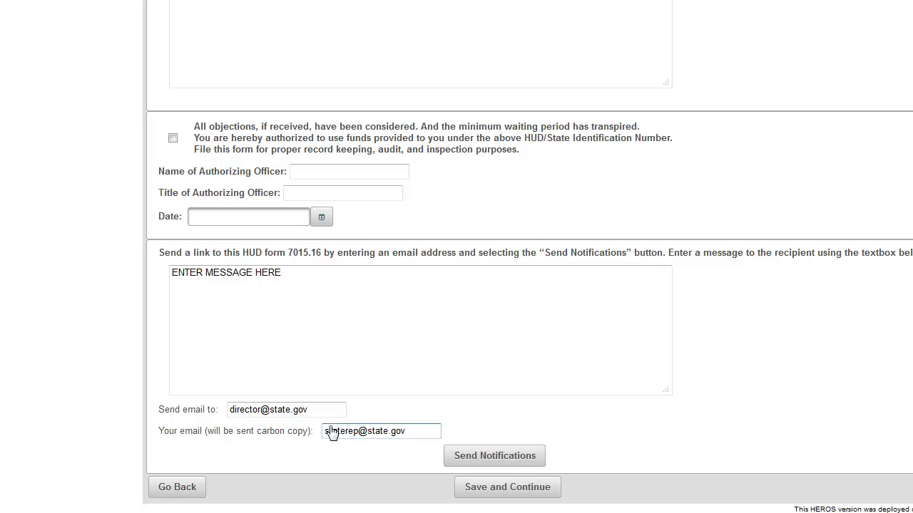
{"action": "key", "text": "Tab"}
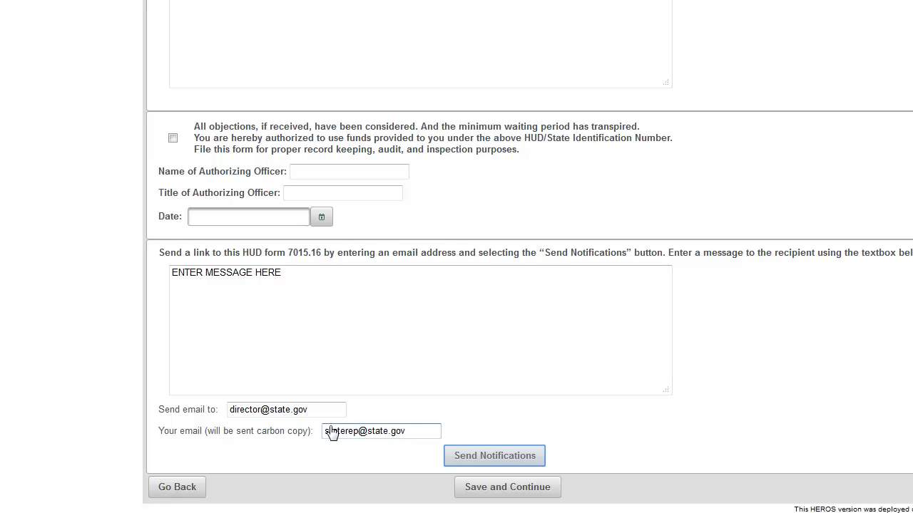
{"action": "left_click", "coordinate": [453, 465]}
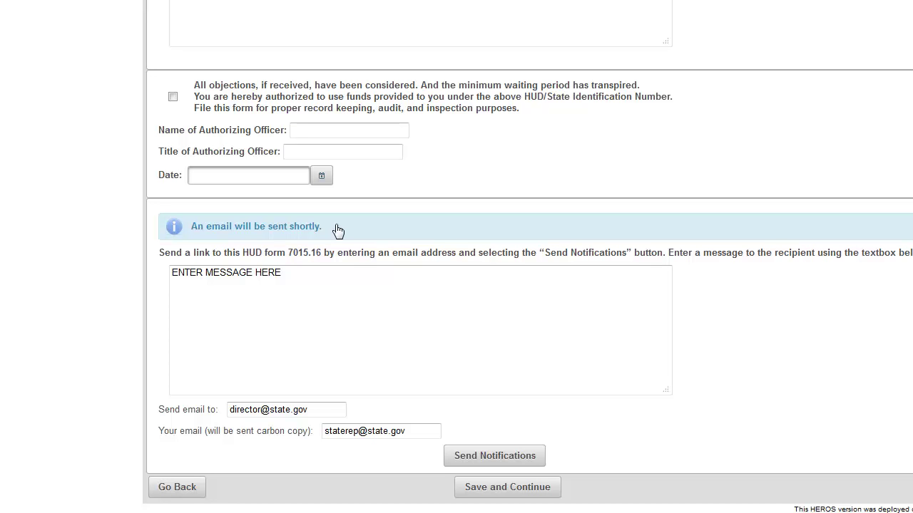
{"action": "key", "text": "Tab"}
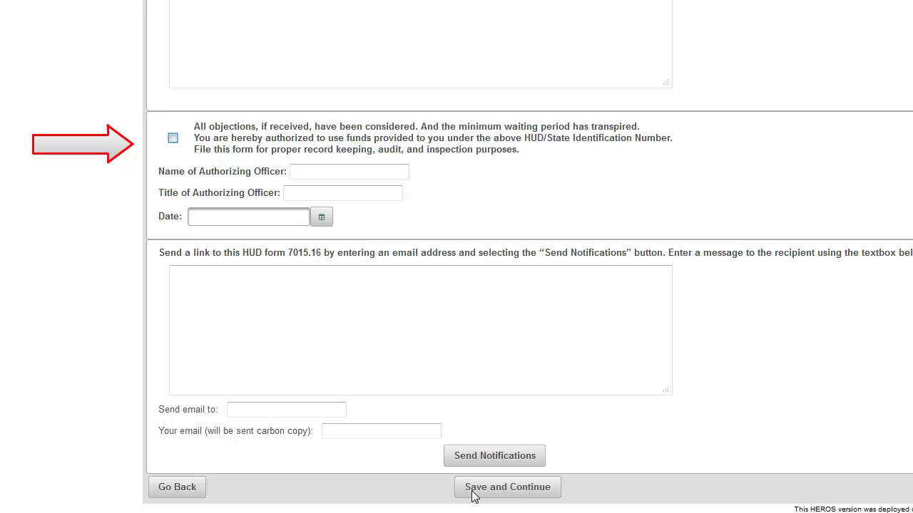
- Certify objections were considered, entering the officer's name, title Director and date 5/5/14
{"action": "left_click", "coordinate": [173, 138]}
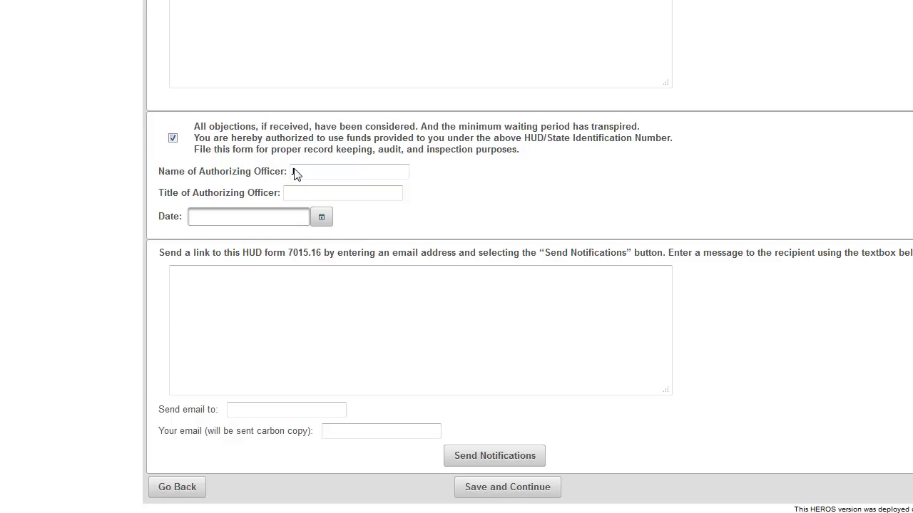
{"action": "type", "text": "Jane Smith"}
{"action": "key", "text": "Tab"}
{"action": "type", "text": "Director"}
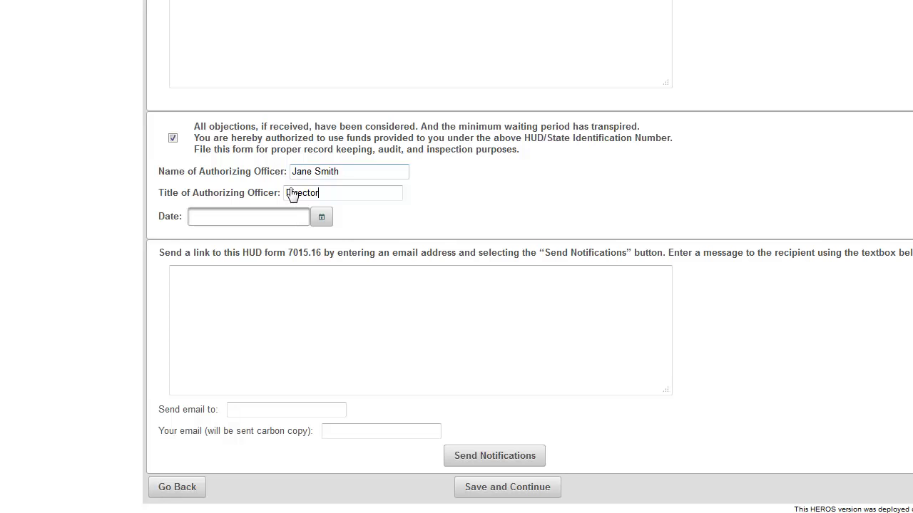
{"action": "key", "text": "Tab"}
{"action": "left_click", "coordinate": [322, 218]}
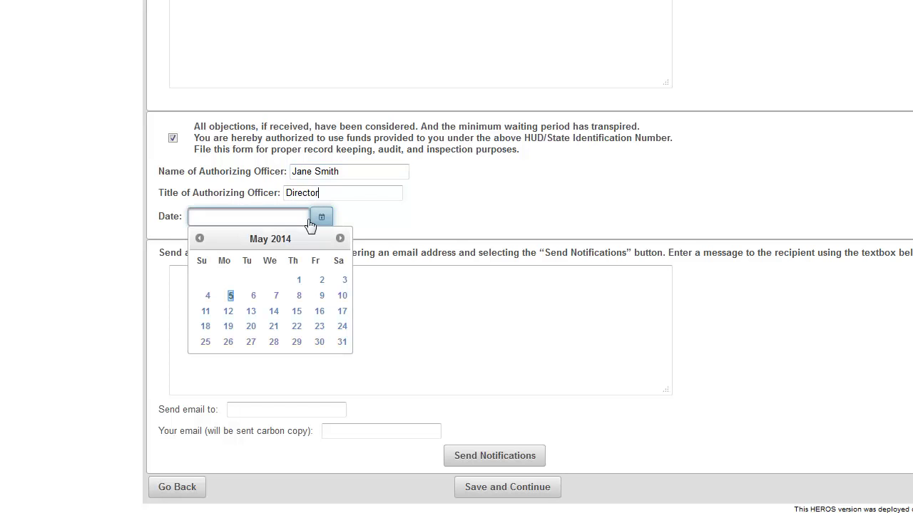
{"action": "left_click", "coordinate": [230, 296]}
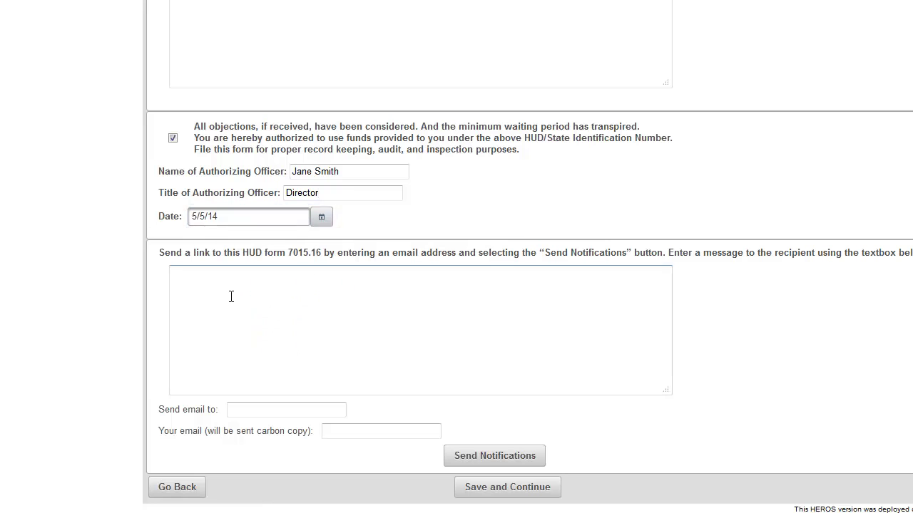
- Send the form link with message 'ENTER MESSAGE HERE' to a new recipient's address, your email as sender
{"action": "left_click", "coordinate": [185, 282]}
{"action": "type", "text": "ENTER MESSAGE HERE"}
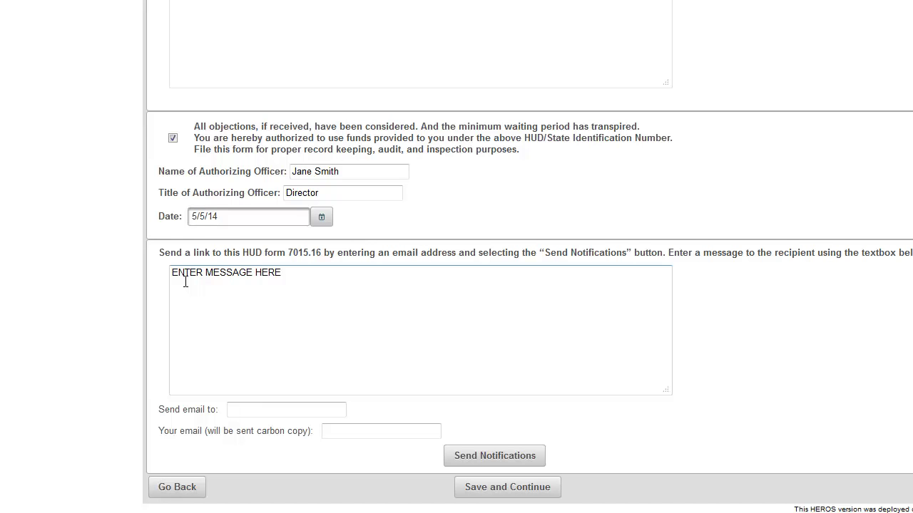
{"action": "key", "text": "Tab"}
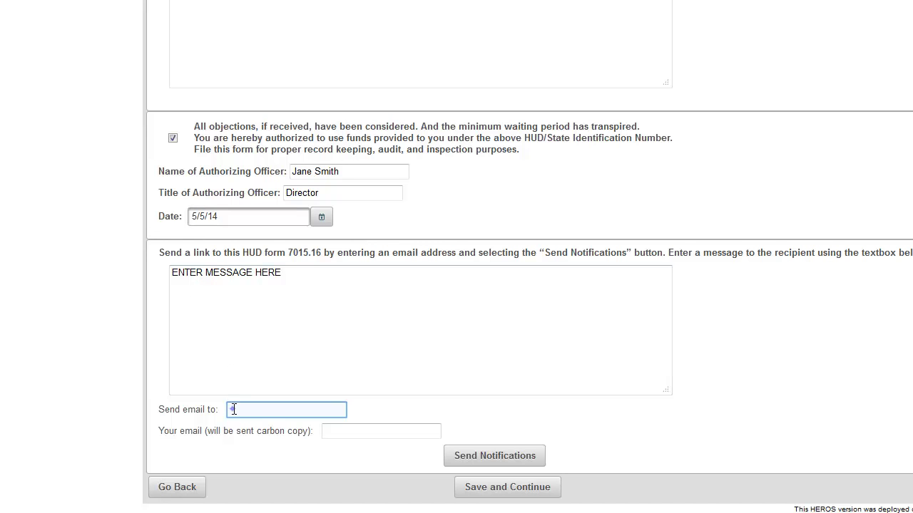
{"action": "key", "text": "Tab"}
{"action": "left_click", "coordinate": [328, 430]}
{"action": "left_click", "coordinate": [331, 440]}
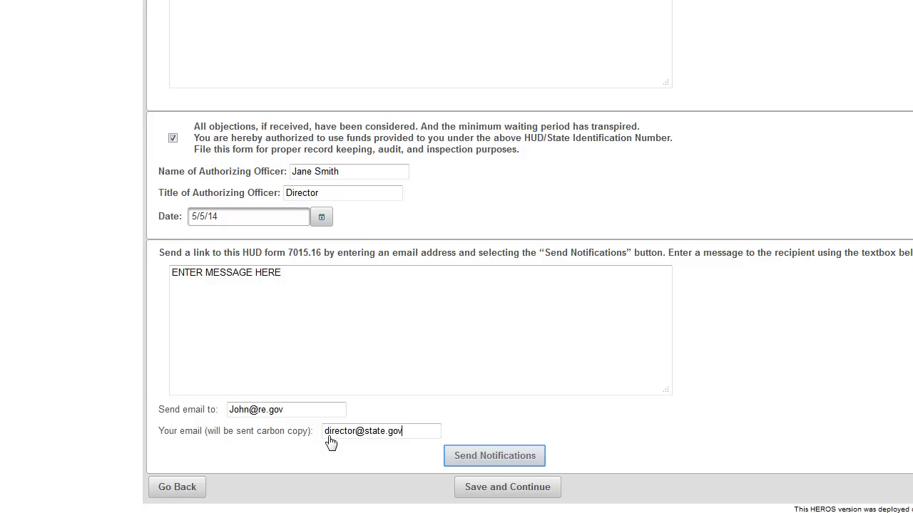
{"action": "left_click", "coordinate": [448, 463]}
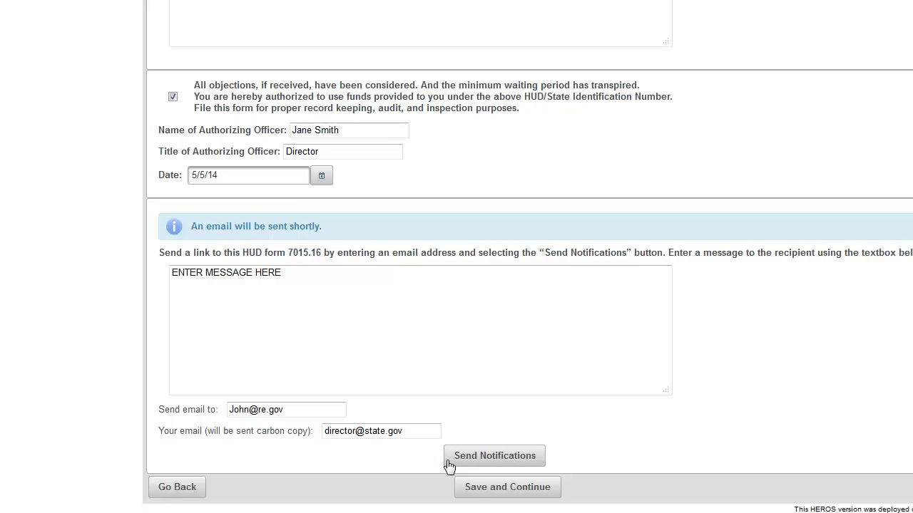
{"action": "key", "text": "Tab"}
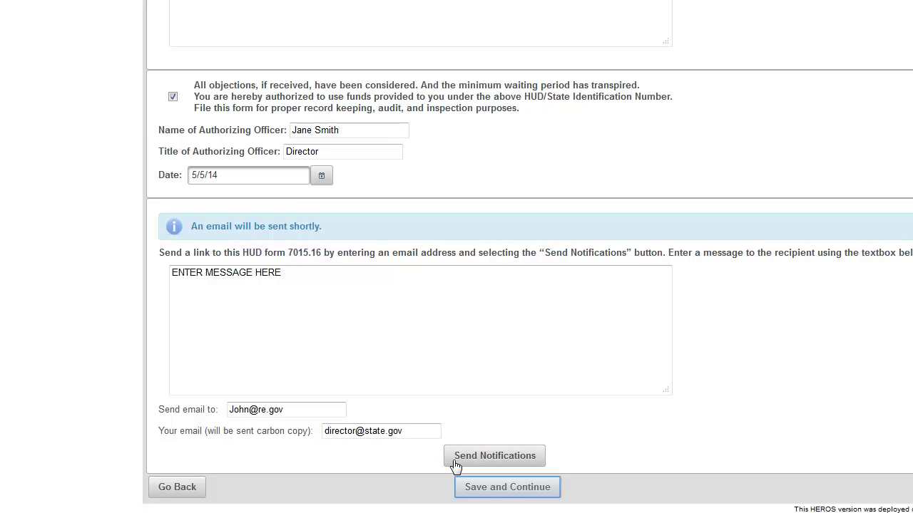
- Save the 7015.16 form with Save and Continue, returning to My Environmental Reviews
{"action": "left_click", "coordinate": [478, 492]}
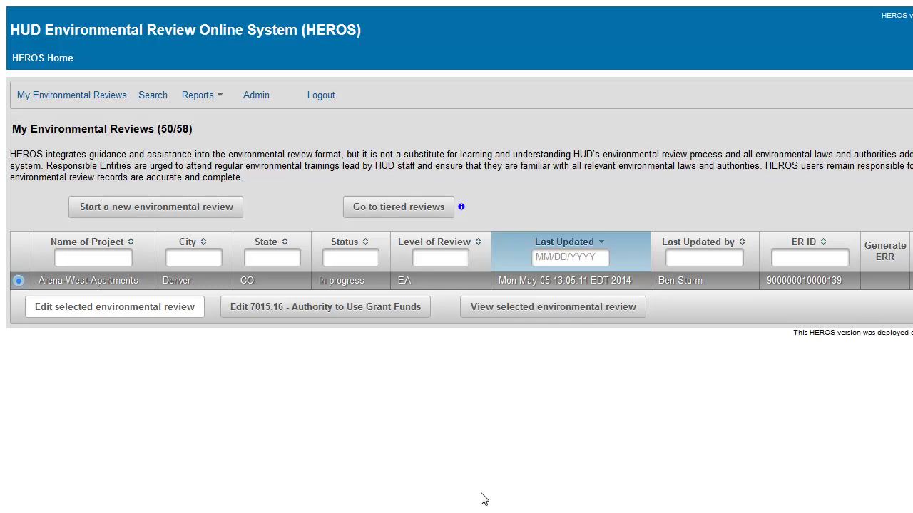